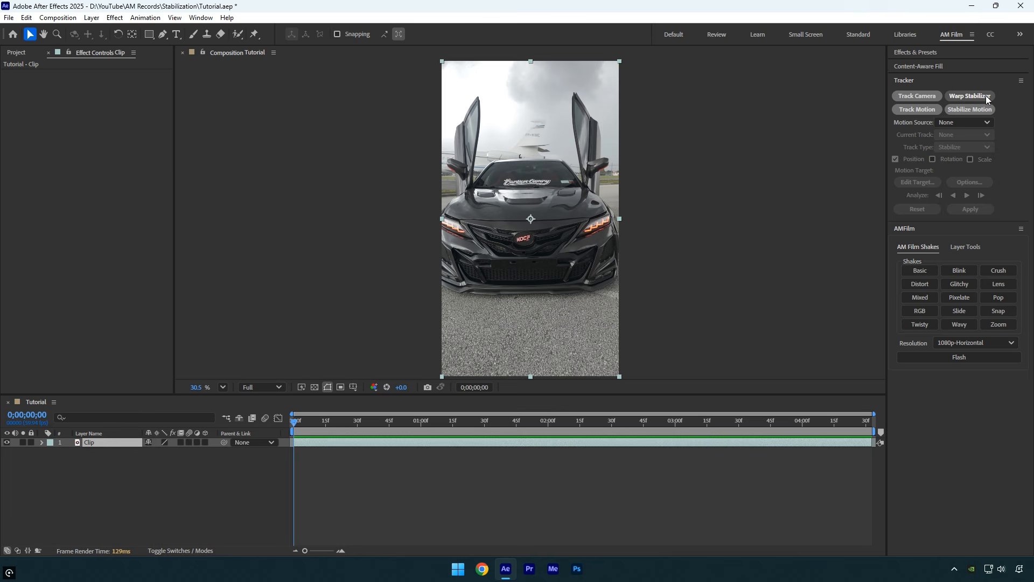
# - Apply Warp Stabilizer to the clip and set its Smoothness to 15%
pyautogui.click(986, 95)
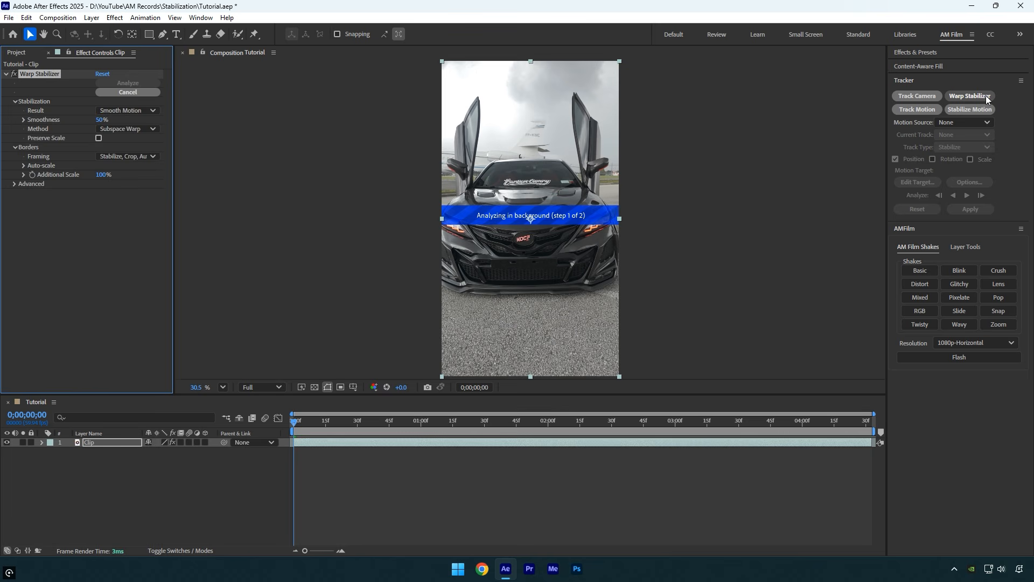
pyautogui.click(102, 119)
pyautogui.write('100')
pyautogui.press('Return')
pyautogui.moveTo(102, 120); pyautogui.dragTo(56, 120)
# - Turn on Detailed Analysis and turn off Fast Analysis in the stabilizer's advanced settings, then scrub through the result
pyautogui.click(14, 184)
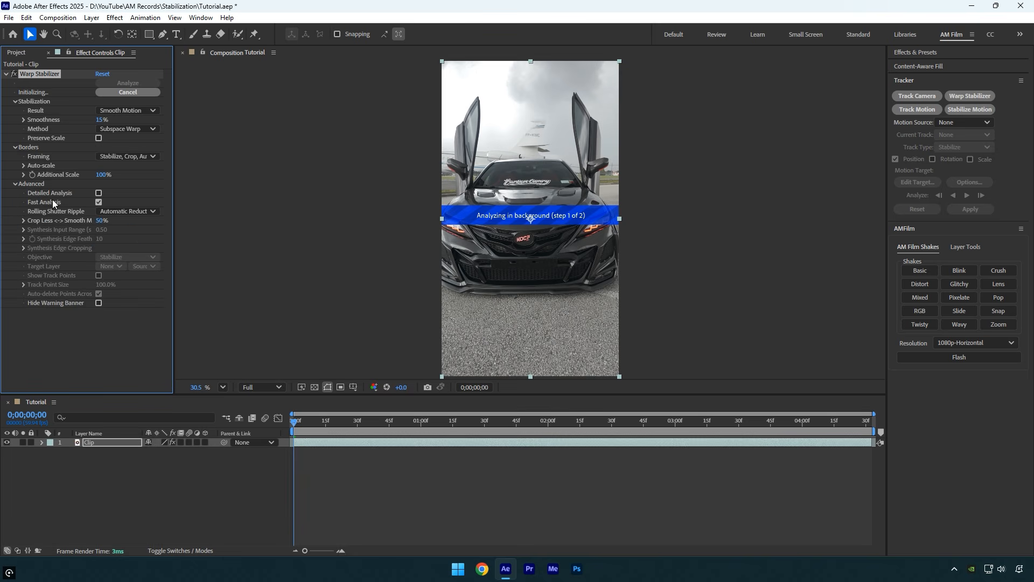
pyautogui.click(99, 193)
pyautogui.click(101, 201)
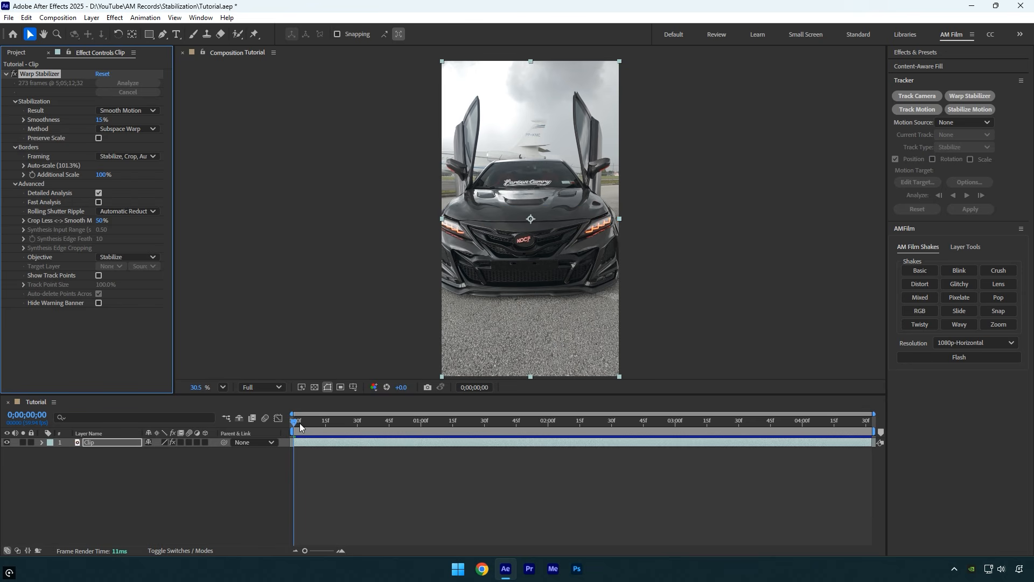
pyautogui.moveTo(296, 428); pyautogui.dragTo(434, 454)
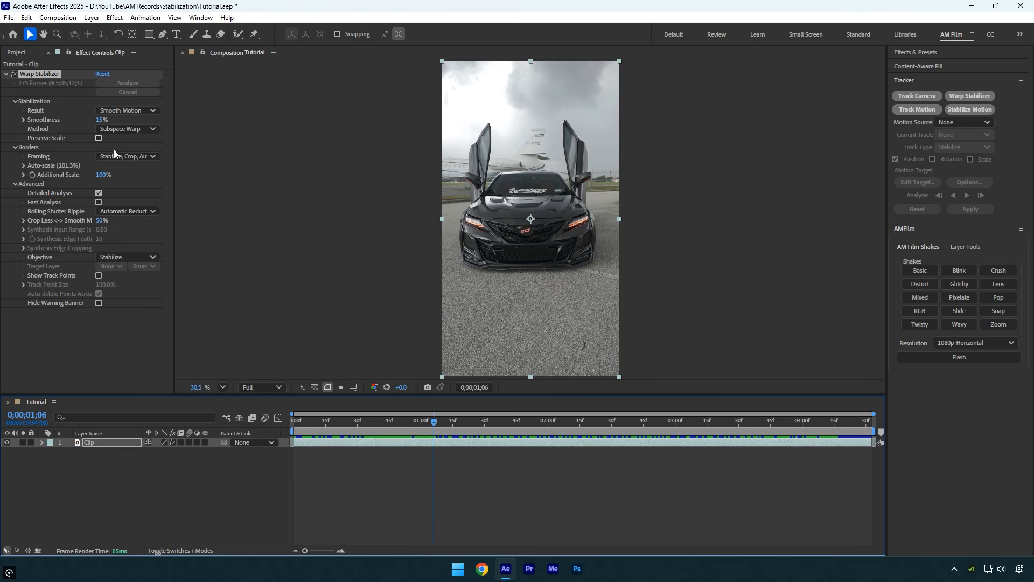
# - Pre-compose the clip layer, moving all attributes into the new composition, and return to the first frame
pyautogui.rightClick(423, 444)
pyautogui.click(467, 369)
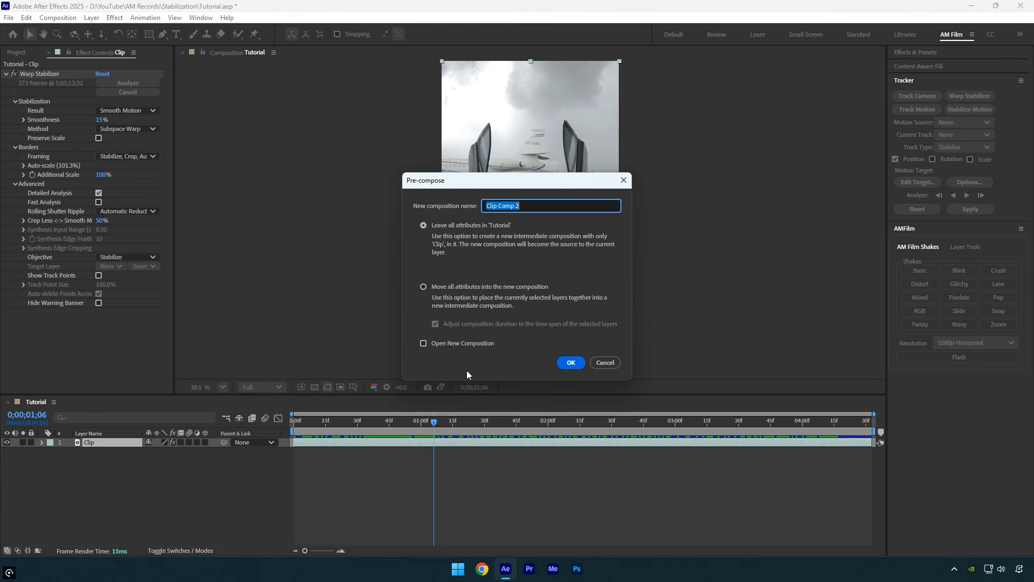
pyautogui.click(454, 286)
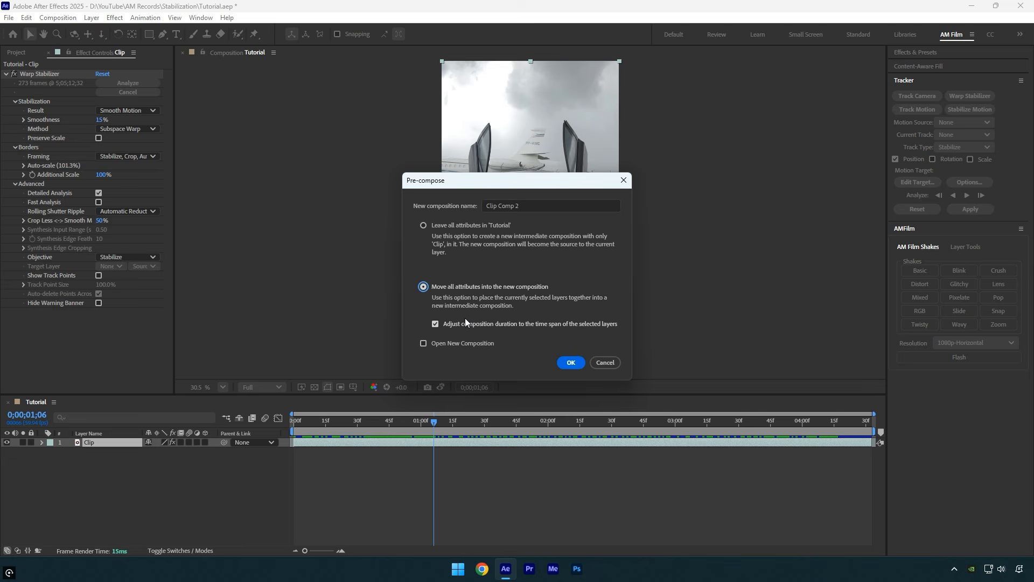
pyautogui.click(570, 363)
pyautogui.moveTo(421, 423); pyautogui.dragTo(289, 430)
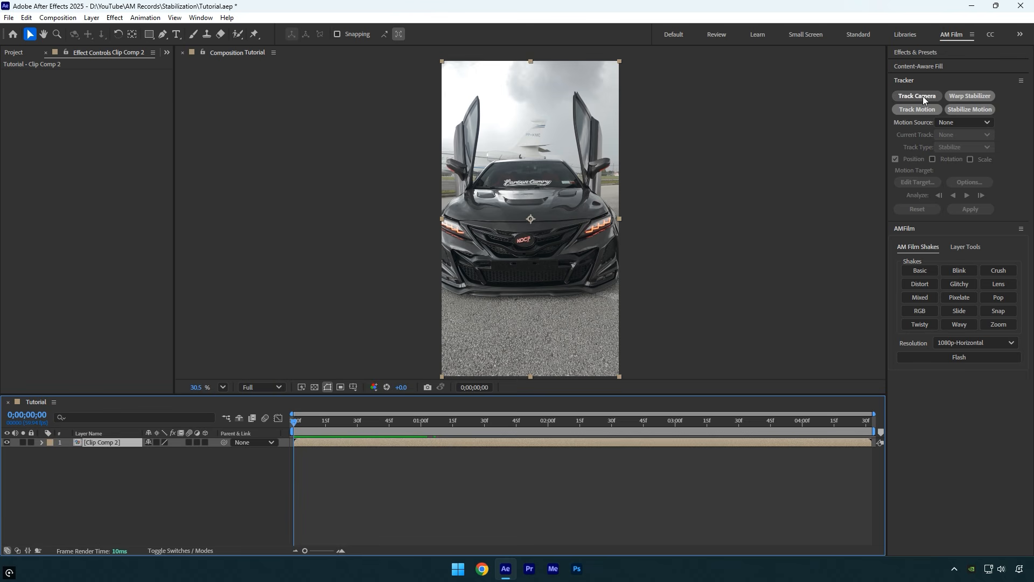
# - Start Stabilize Motion on the precomposed layer and position the track point over the car's front logo
pyautogui.click(965, 108)
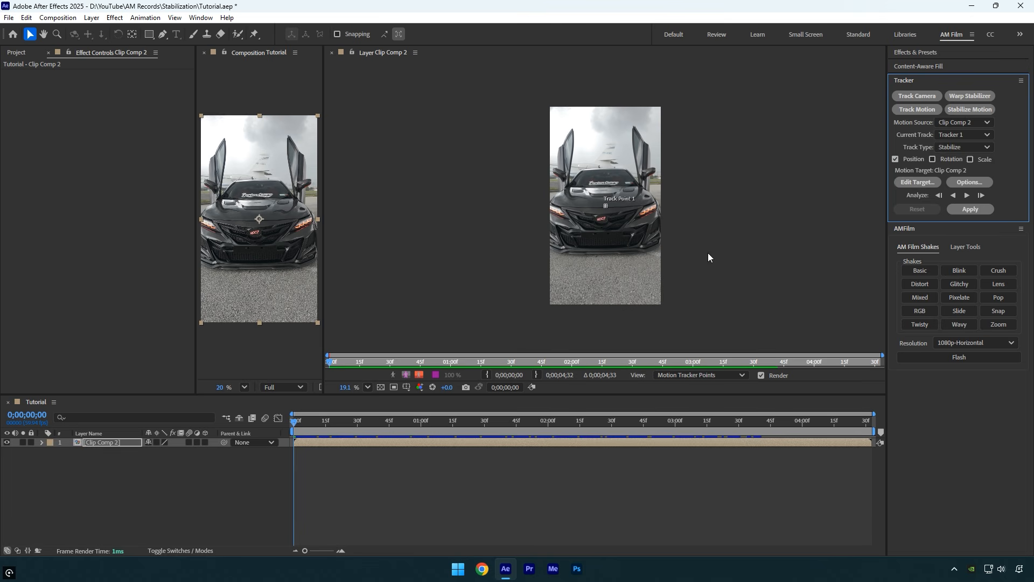
pyautogui.scroll(8, 596, 217)
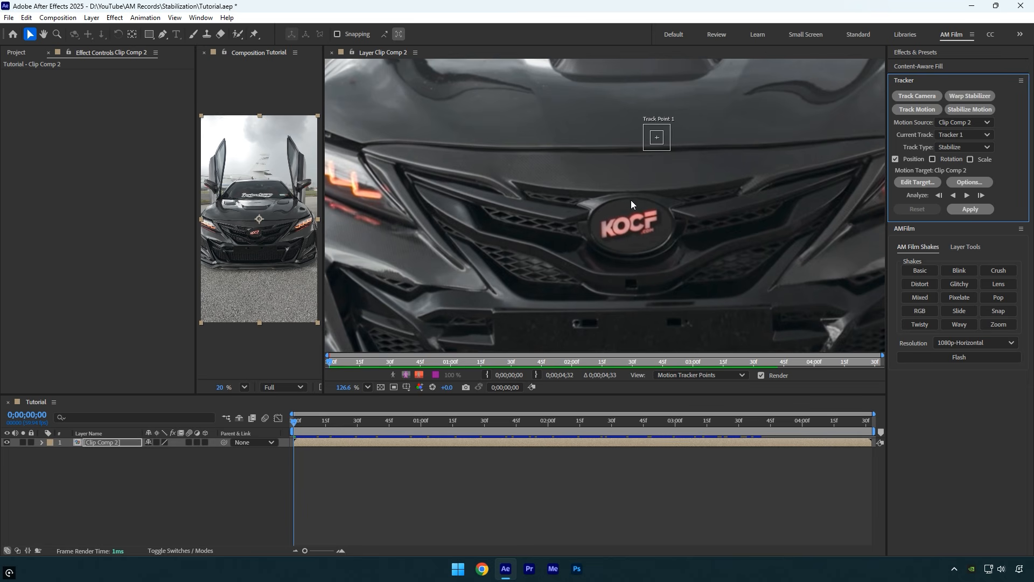
pyautogui.moveTo(666, 153); pyautogui.dragTo(677, 264)
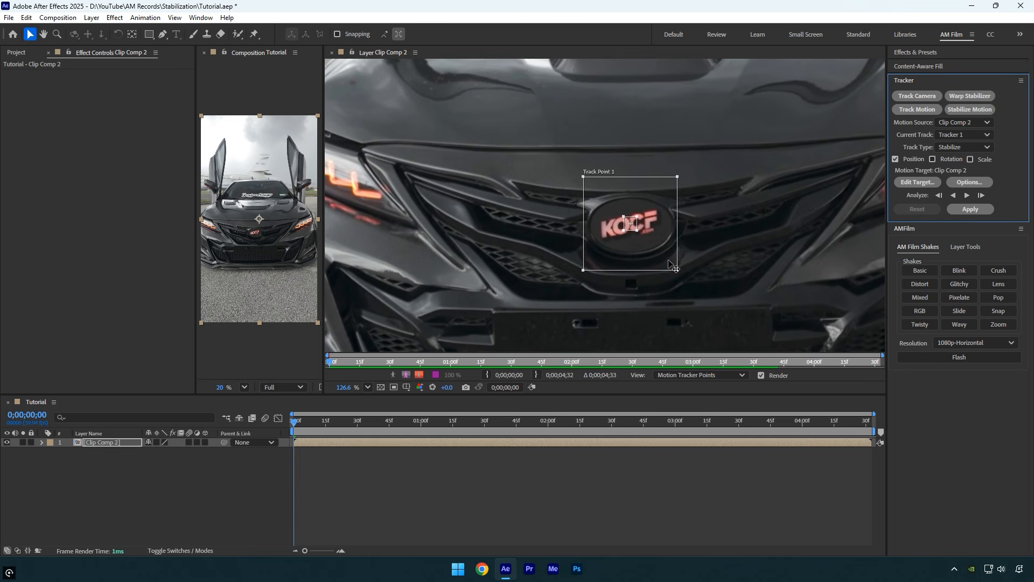
pyautogui.moveTo(638, 230); pyautogui.dragTo(646, 238)
# - Set the tracker options to the RGB channel with Adapt Feature On Every Frame enabled
pyautogui.click(969, 182)
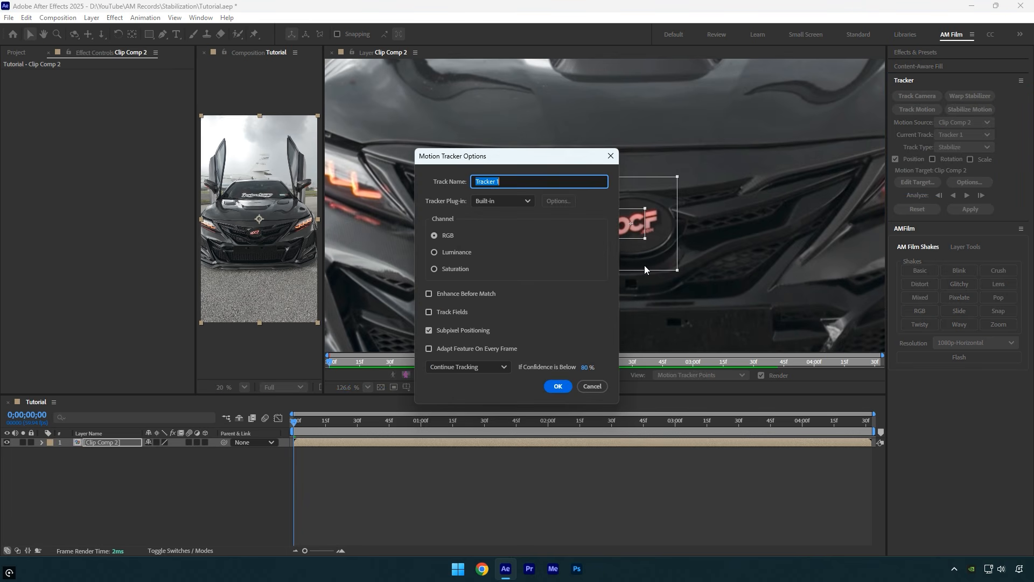
pyautogui.click(438, 235)
pyautogui.click(446, 351)
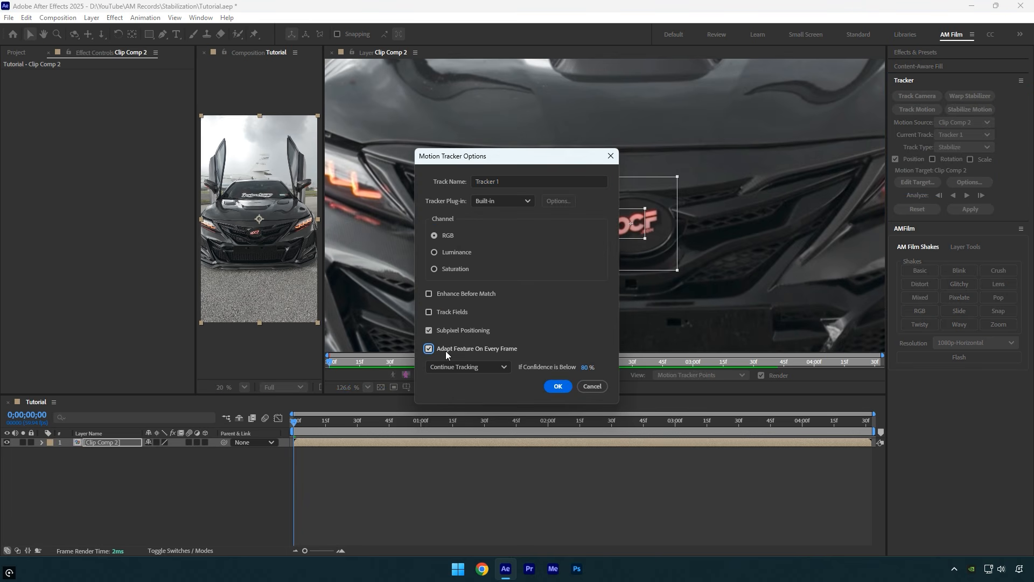
pyautogui.click(558, 386)
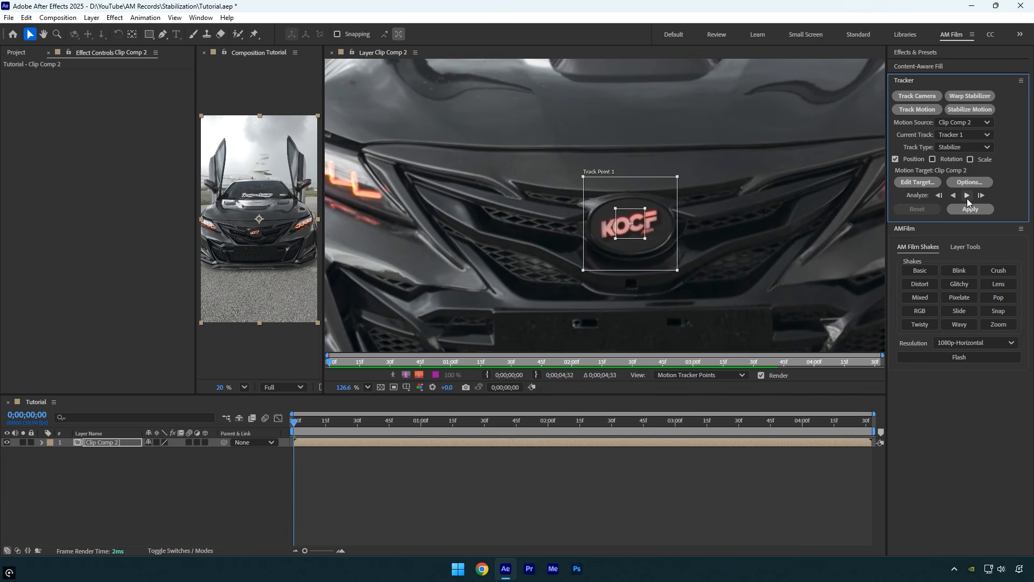
# - Analyze the track forward and apply it to the layer in X and Y, then close the layer view
pyautogui.click(967, 198)
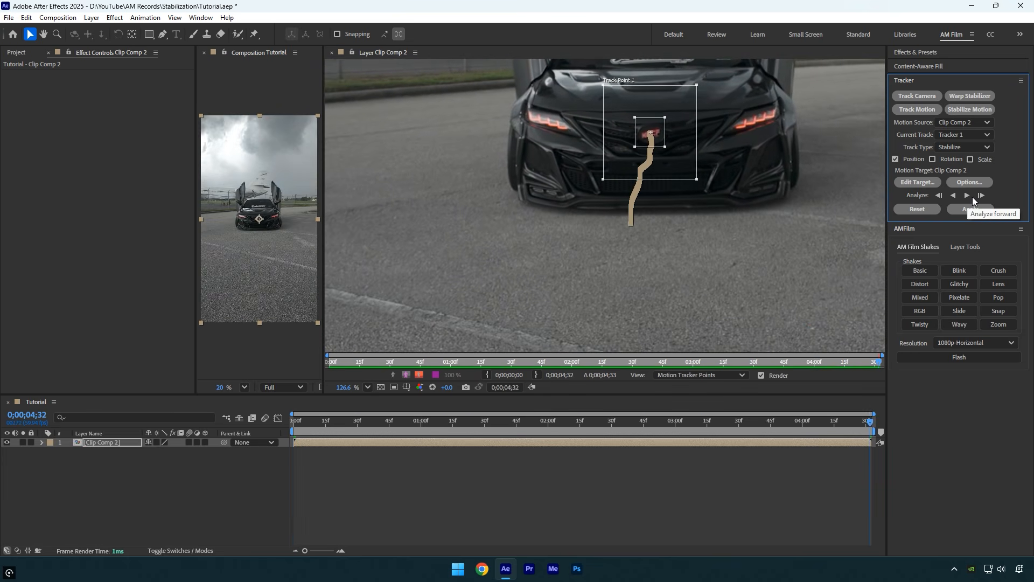
pyautogui.click(984, 209)
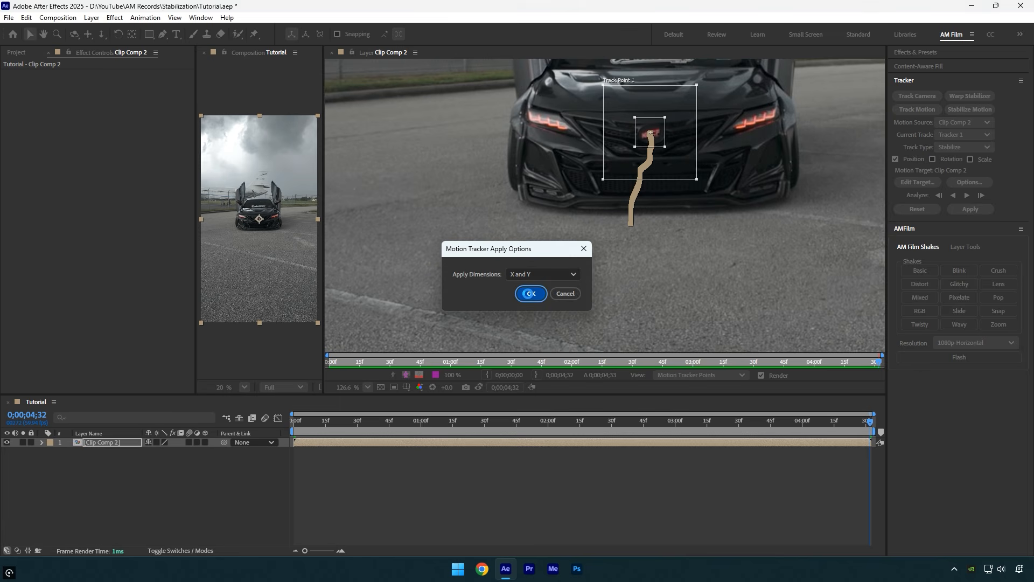
pyautogui.click(530, 295)
pyautogui.click(332, 53)
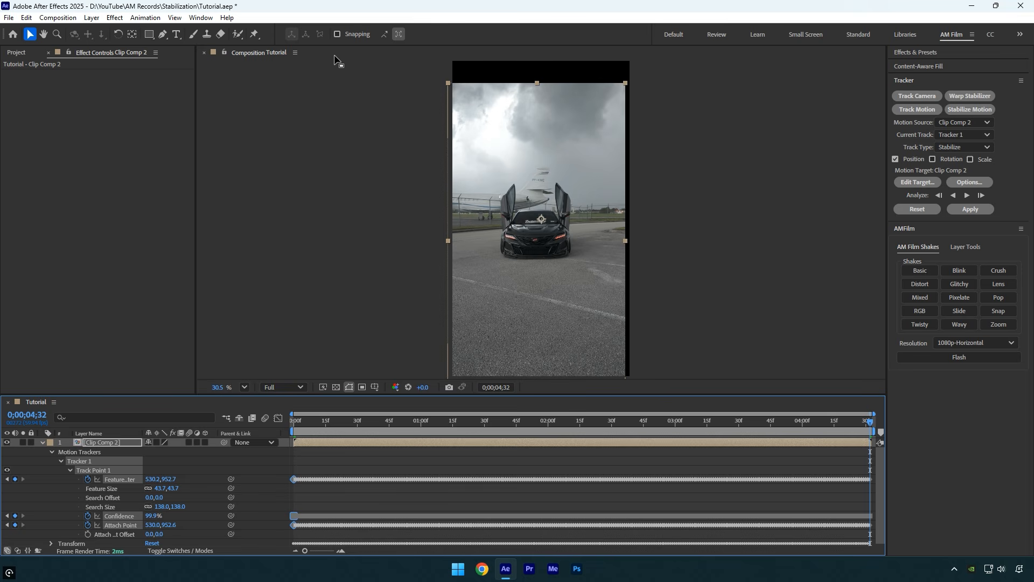
# - Show the proportional grid in the composition and scale the stabilized layer to 120%
pyautogui.click(377, 386)
pyautogui.click(394, 410)
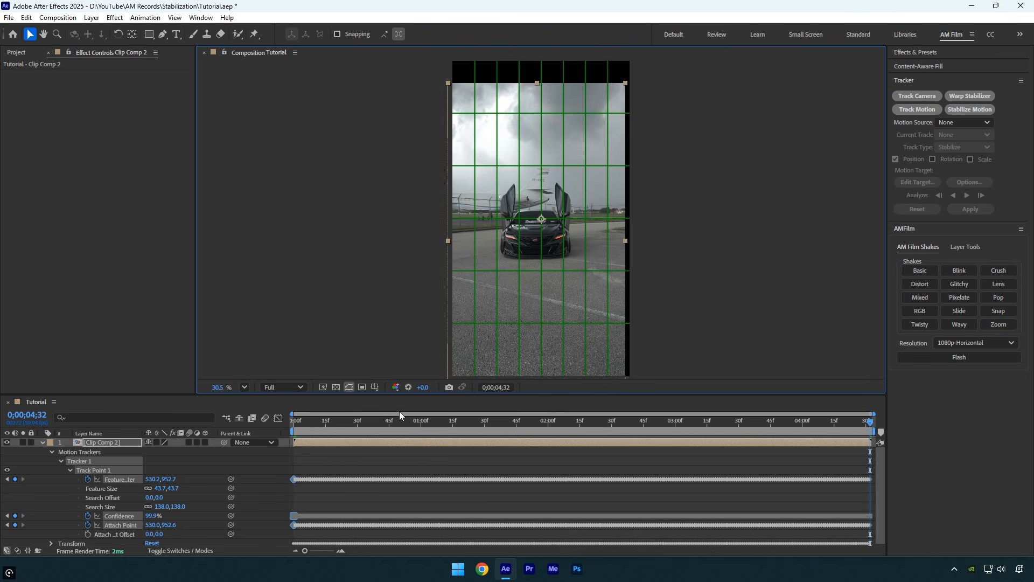
pyautogui.press('s')
pyautogui.click(158, 454)
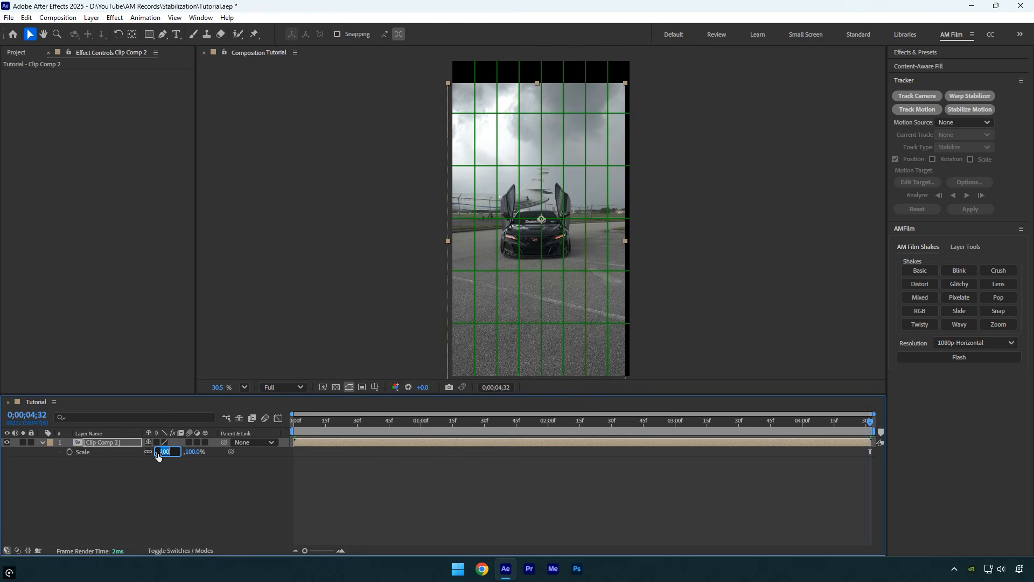
pyautogui.write('120')
pyautogui.press('Return')
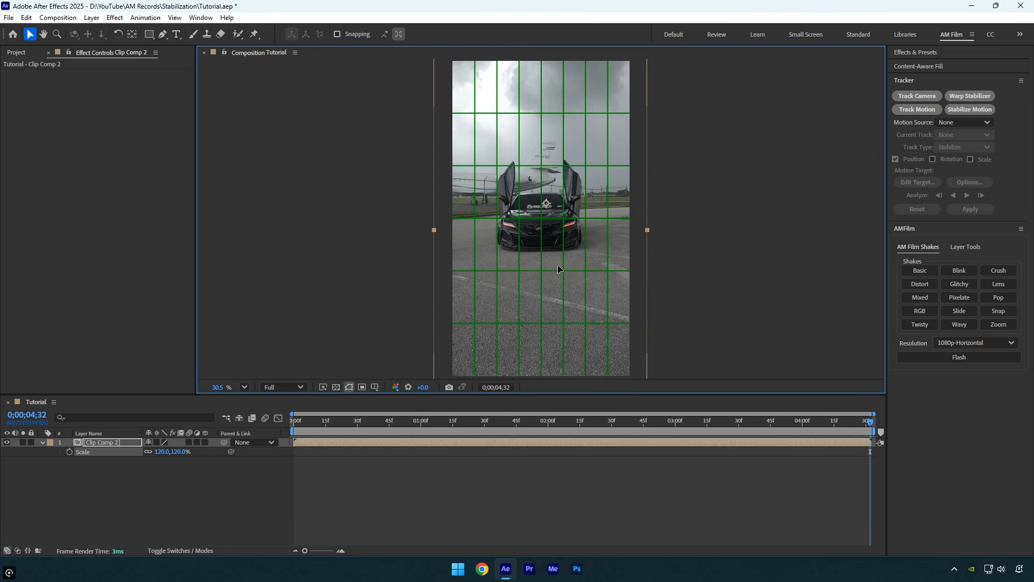
# - Inspect the stabilized, scaled composition up close and play it back from the start
pyautogui.scroll(5, 555, 243)
pyautogui.scroll(5, 556, 221)
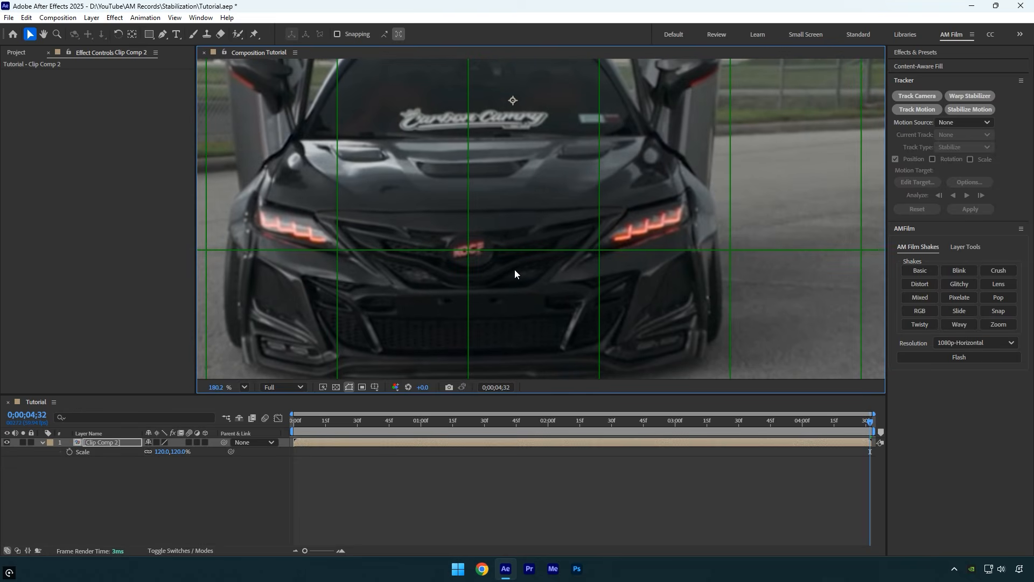
pyautogui.hotkey('shift', '/')
pyautogui.moveTo(869, 422); pyautogui.dragTo(293, 434)
pyautogui.press('space')
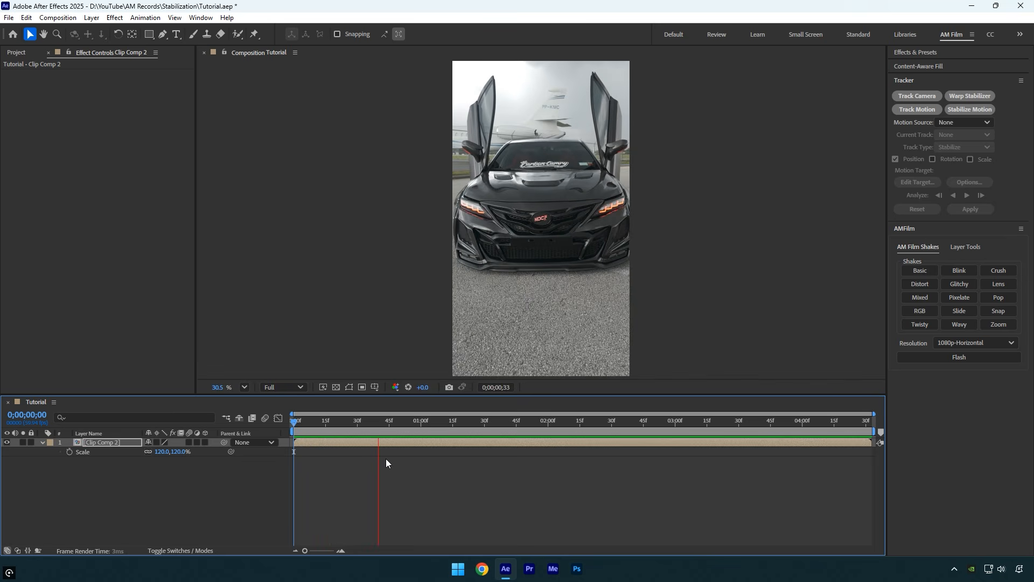
pyautogui.moveTo(451, 431); pyautogui.dragTo(505, 428)
# - Pre-compose the scaled layer again into a new composition
pyautogui.rightClick(499, 441)
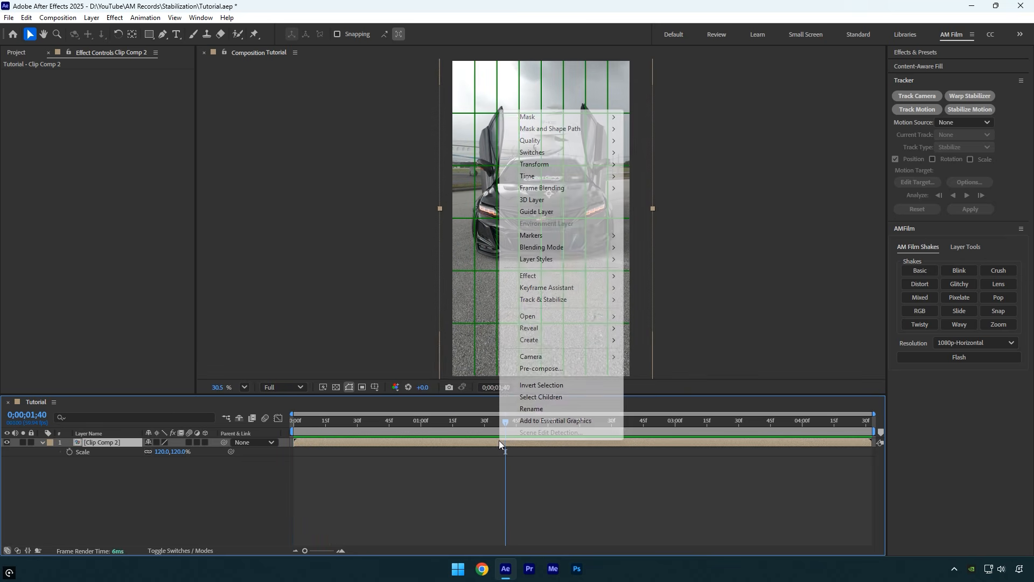
pyautogui.click(539, 366)
pyautogui.click(571, 363)
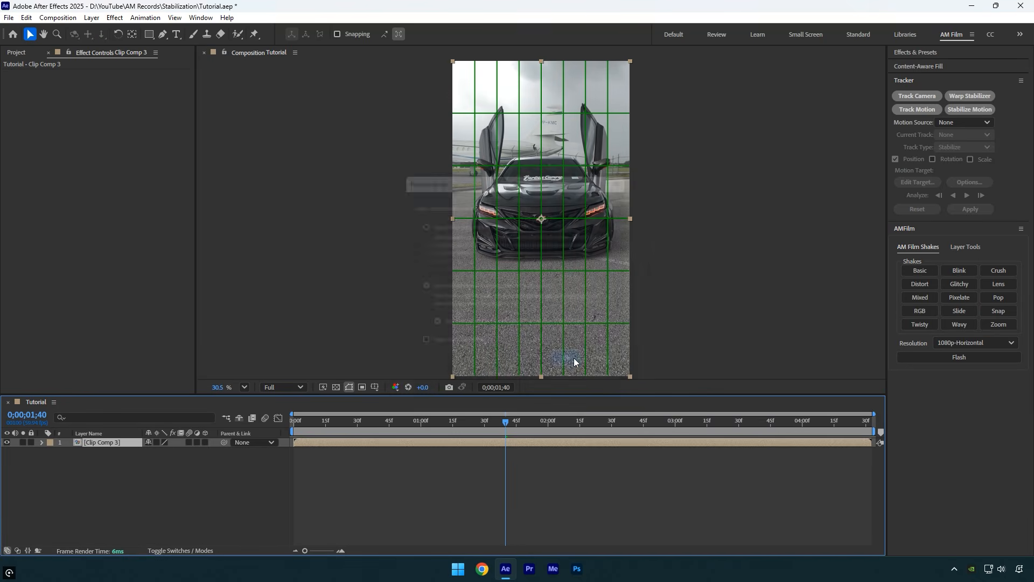
# - Apply Warp Stabilizer to the new precomp with Smoothness at 5% and play it back from the start
pyautogui.click(971, 95)
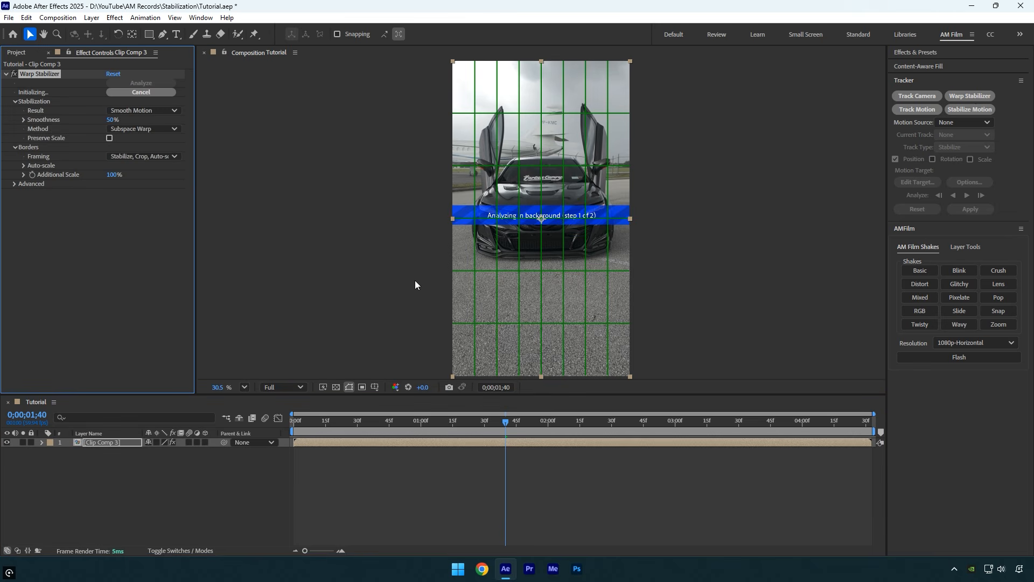
pyautogui.click(111, 123)
pyautogui.press('Return')
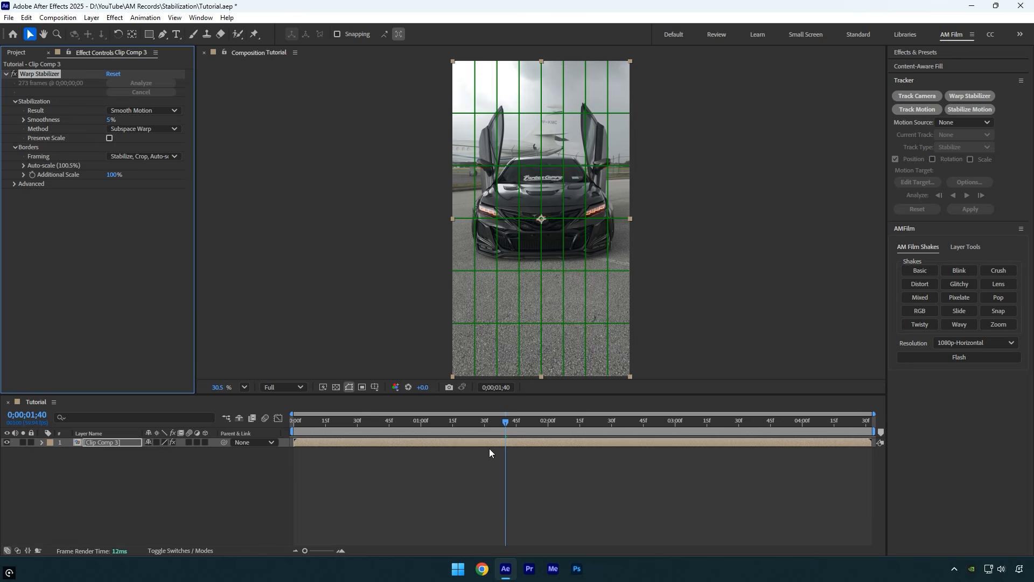
pyautogui.moveTo(509, 422); pyautogui.dragTo(296, 423)
pyautogui.press('space')
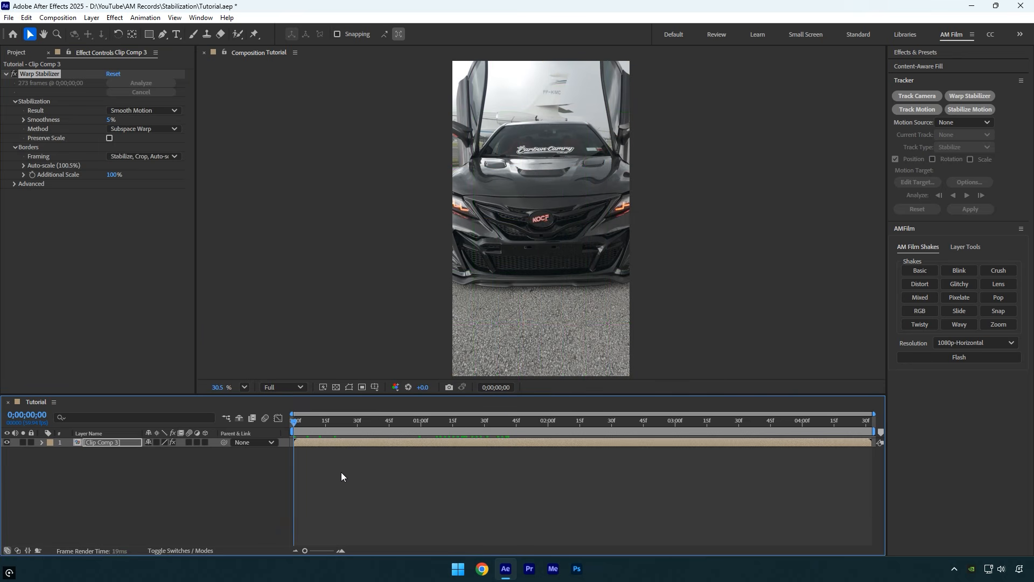